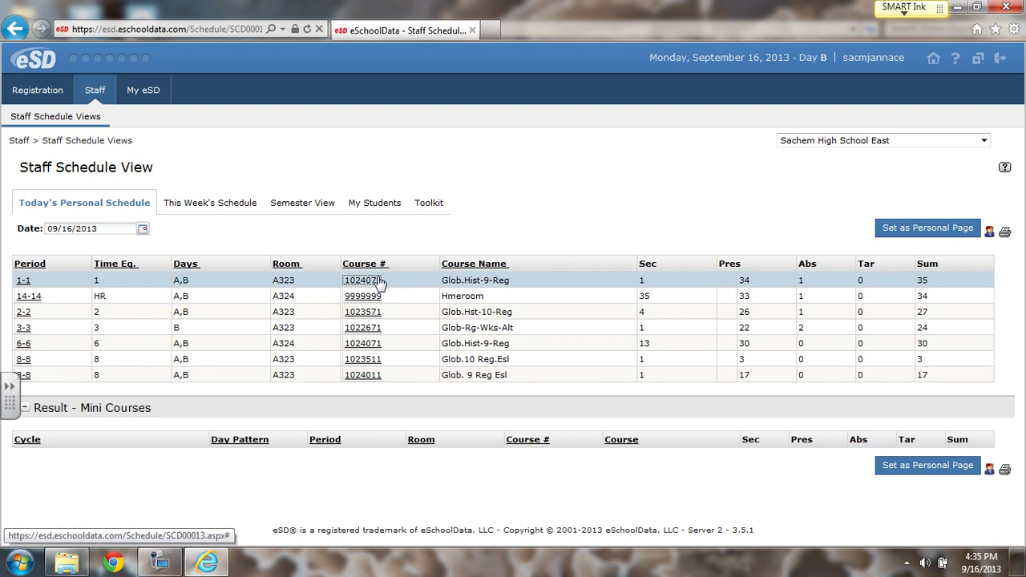
Open gradebook template management for the period 1-1 Glob.Hist-9-Reg class and start a new performance report template
click(365, 282)
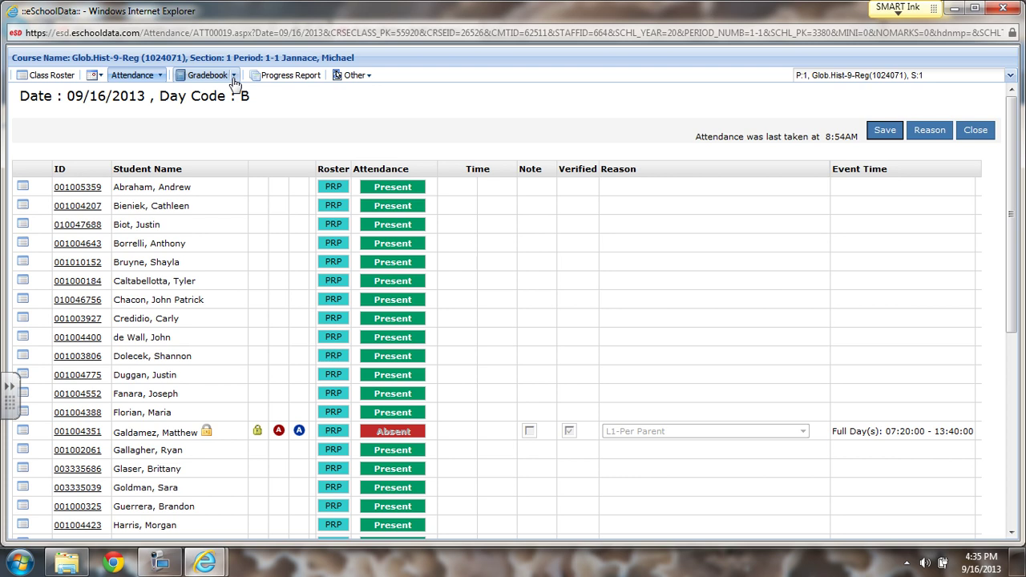
click(233, 76)
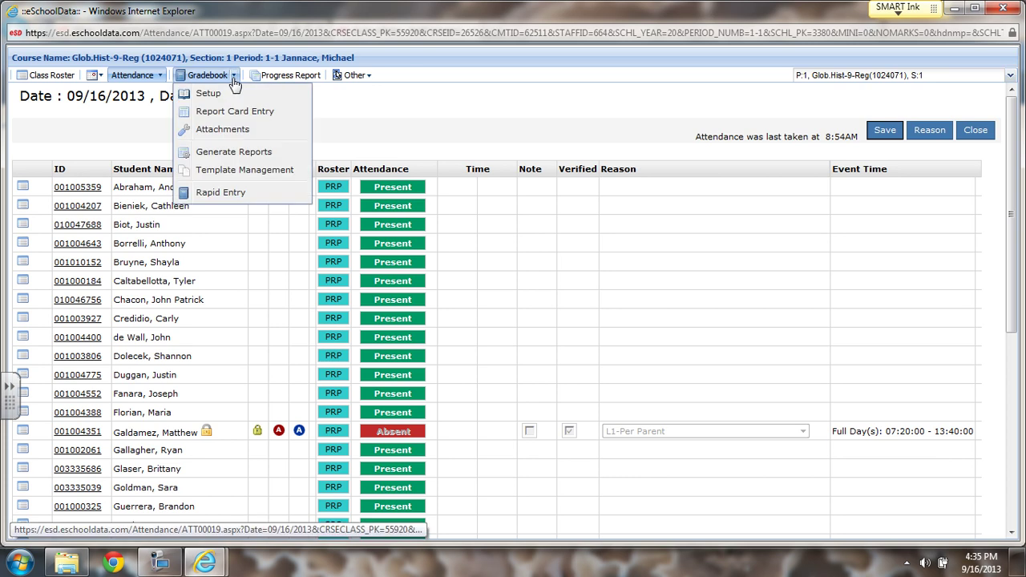
click(245, 170)
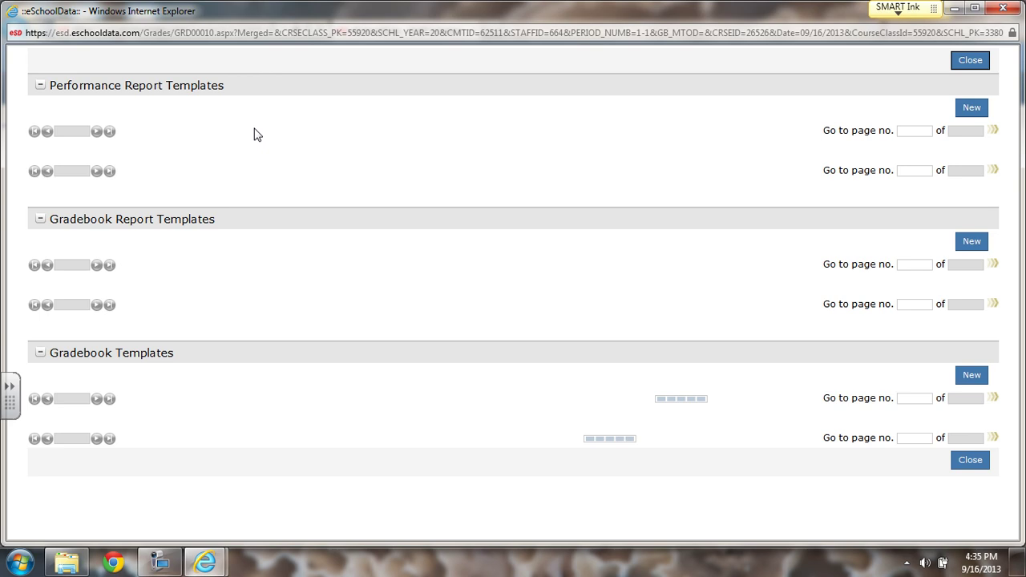
scroll(224, 198, down, 2)
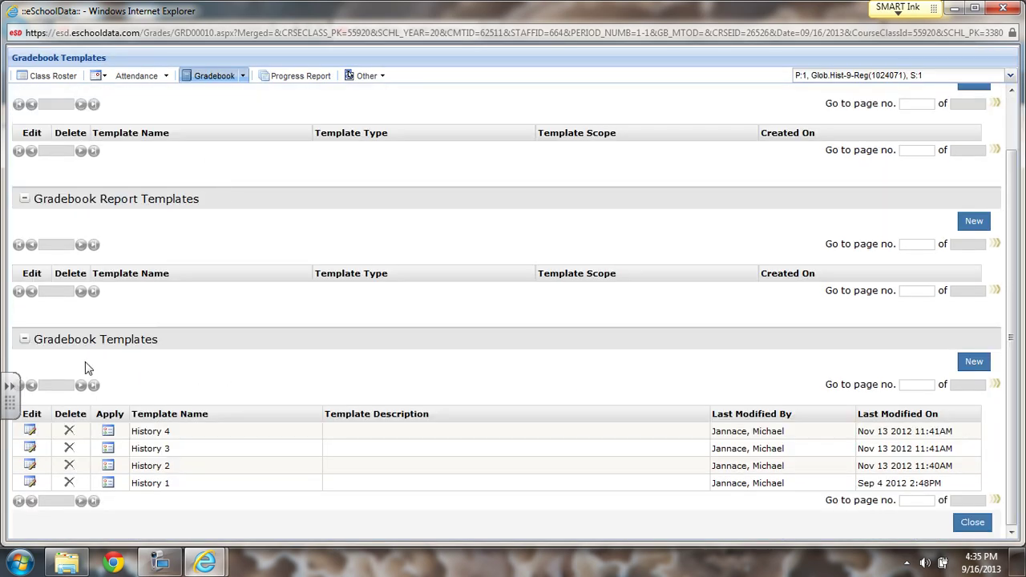
scroll(107, 337, up, 2)
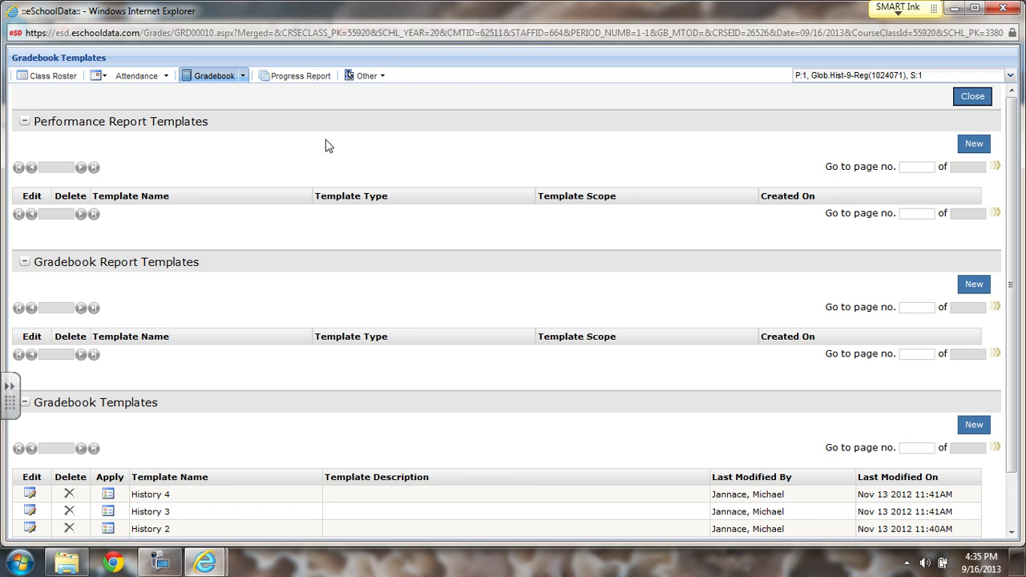
click(974, 146)
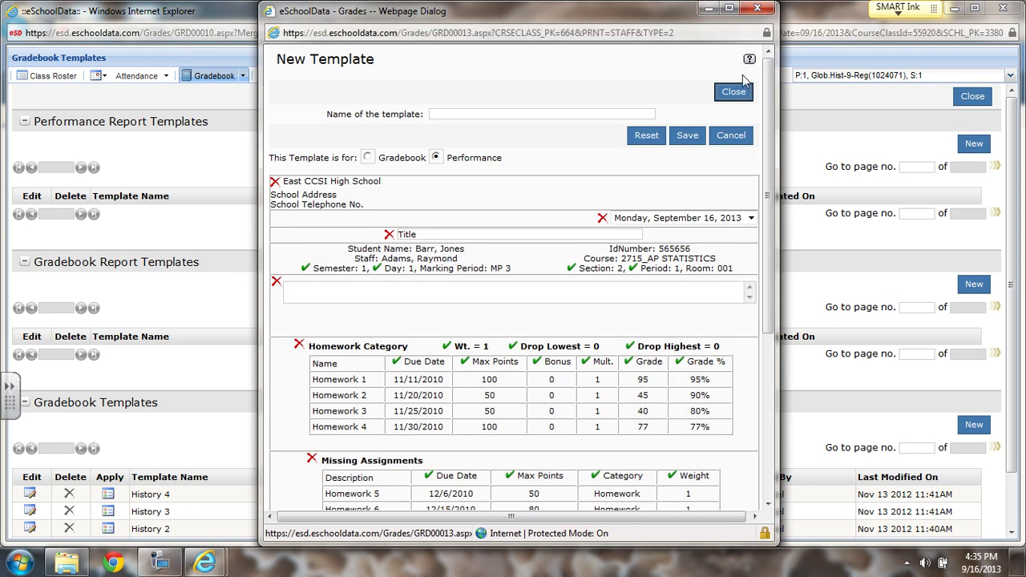
mouse_move(766, 75)
mouse_down()
mouse_move(793, 268)
mouse_move(774, 76)
mouse_move(780, 249)
mouse_move(768, 72)
mouse_up()
click(275, 184)
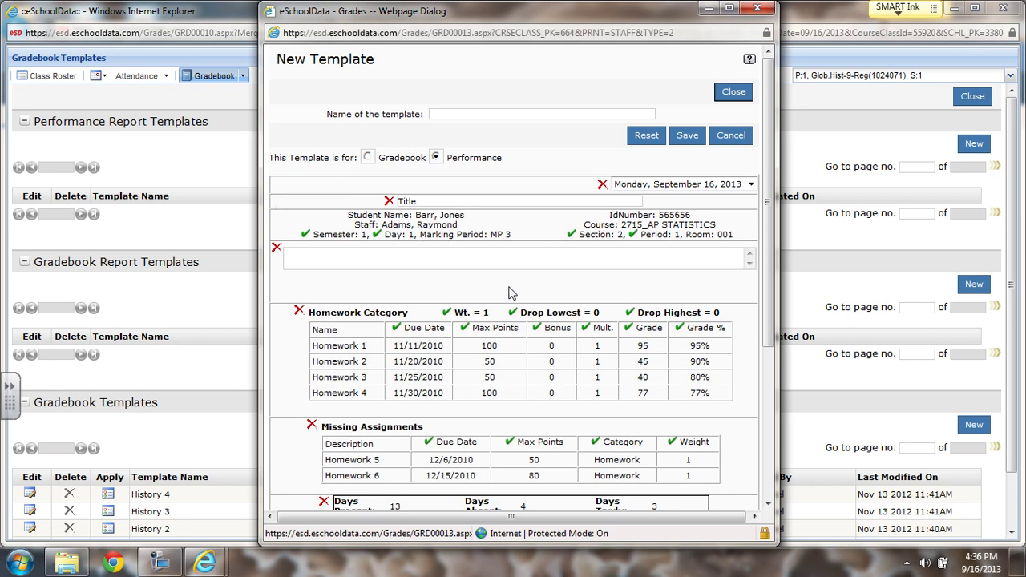
click(388, 201)
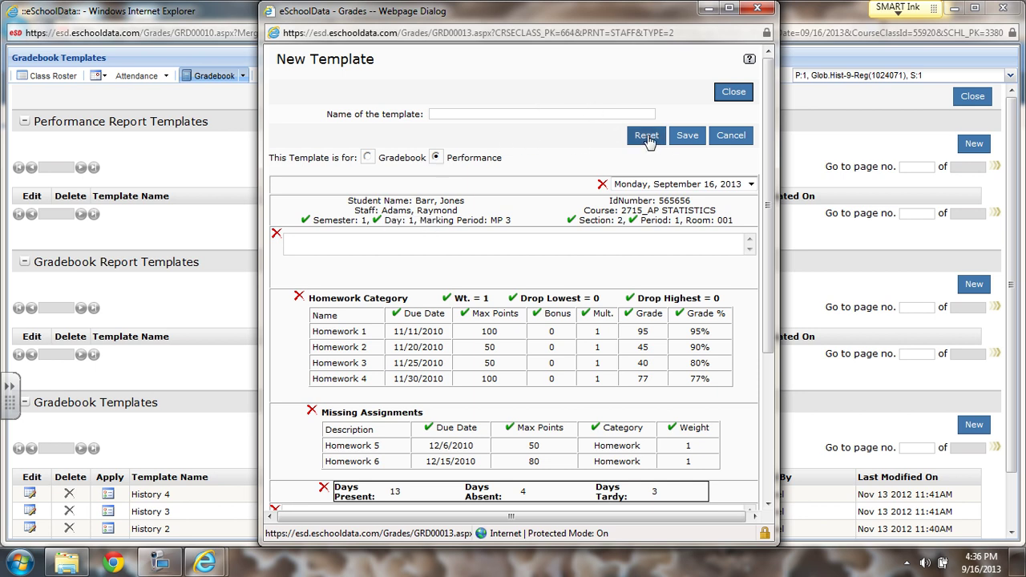
click(648, 138)
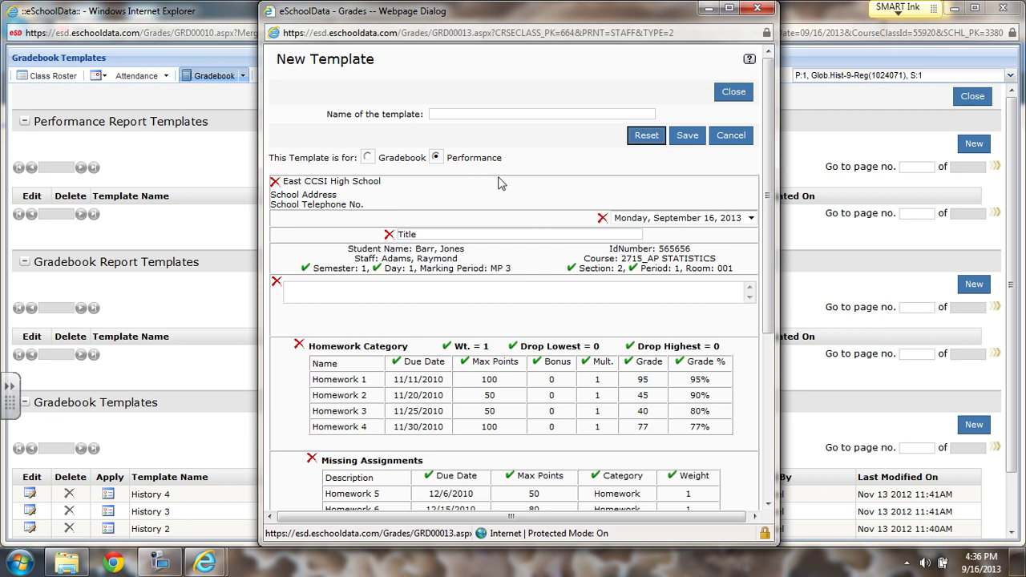
Name the template Academic Progress and remove its school information and title sections
click(457, 112)
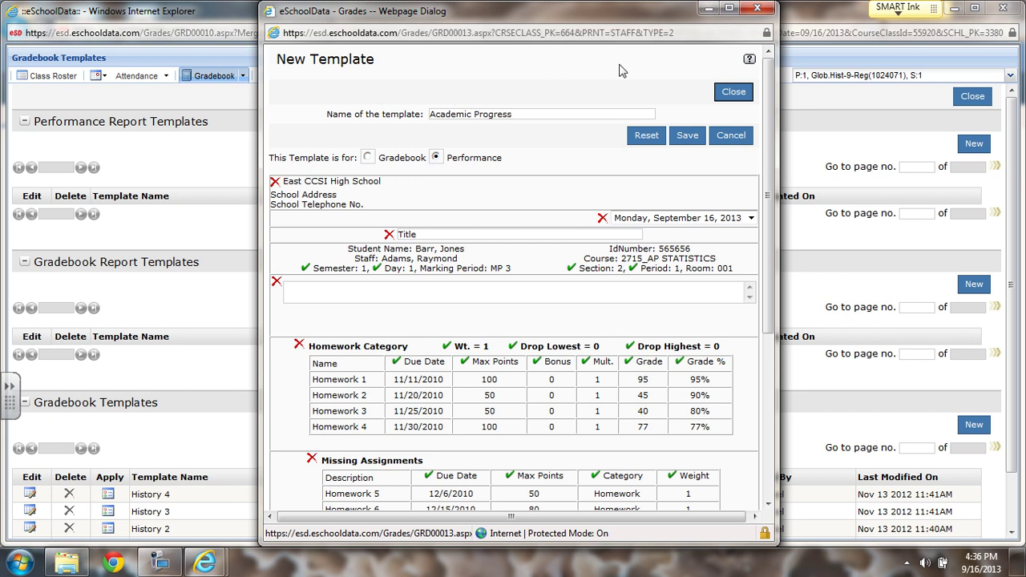
click(275, 183)
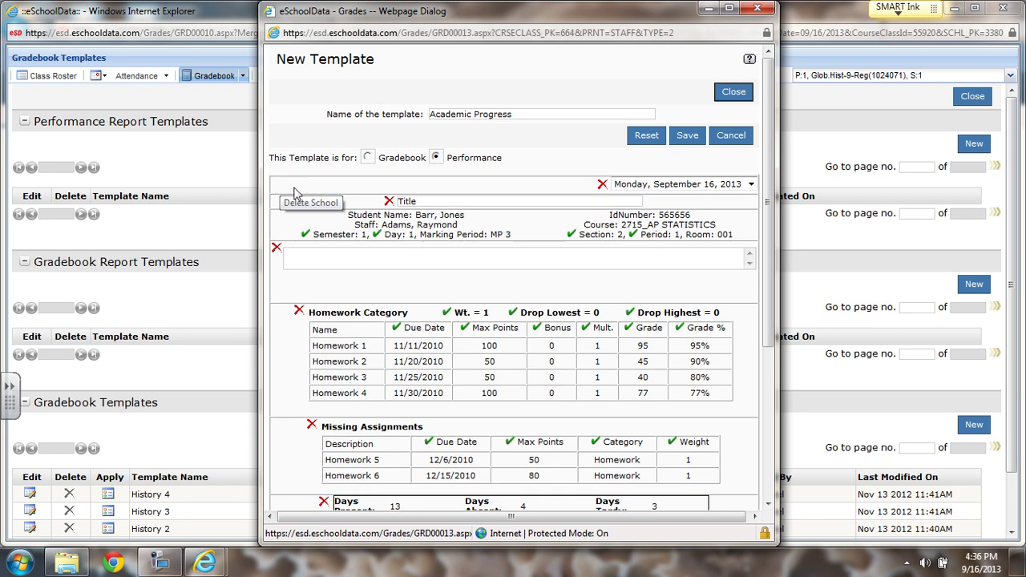
click(389, 201)
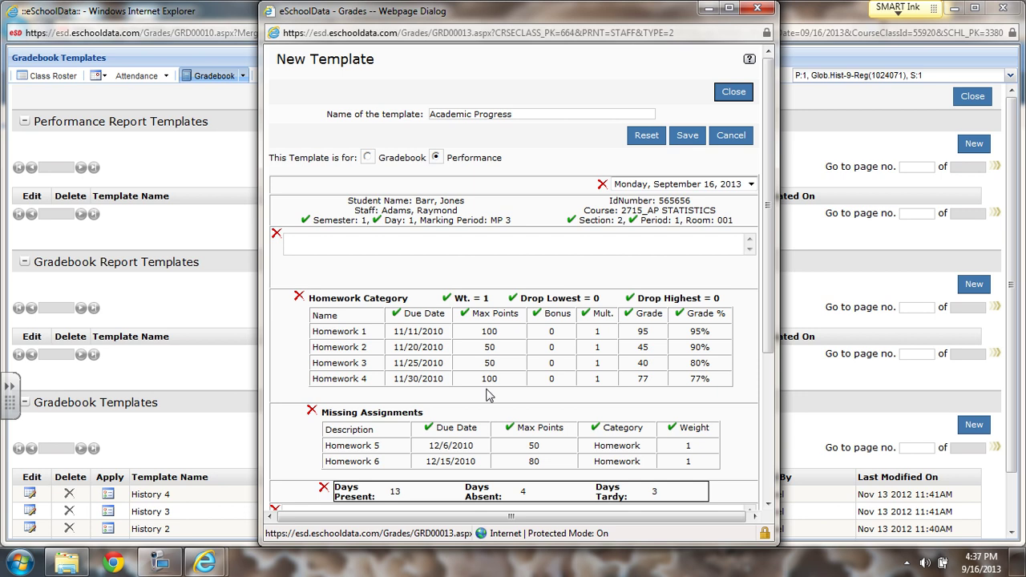
Exclude the Bonus and Mult. columns from the template's Homework Category table
click(537, 318)
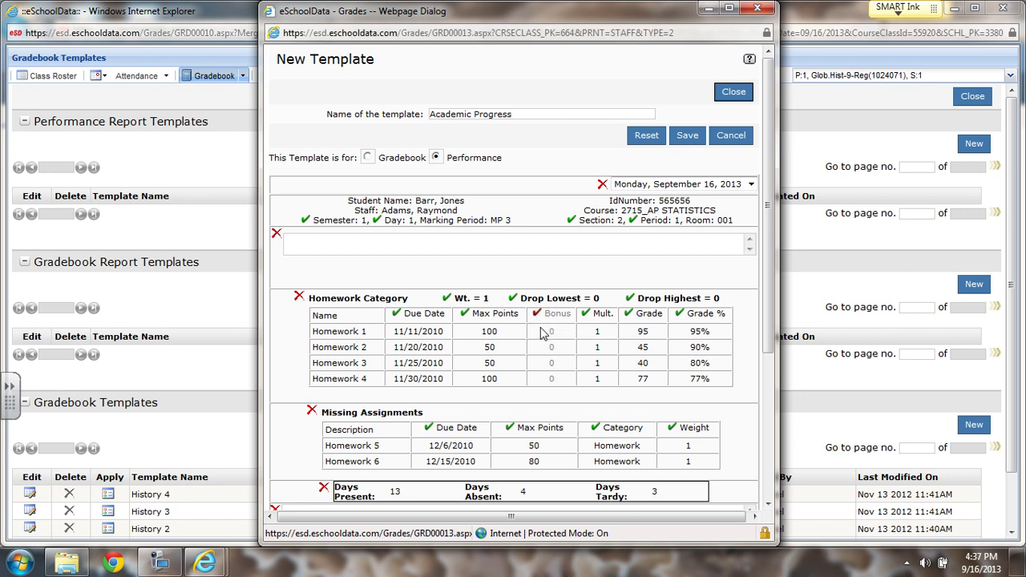
click(589, 315)
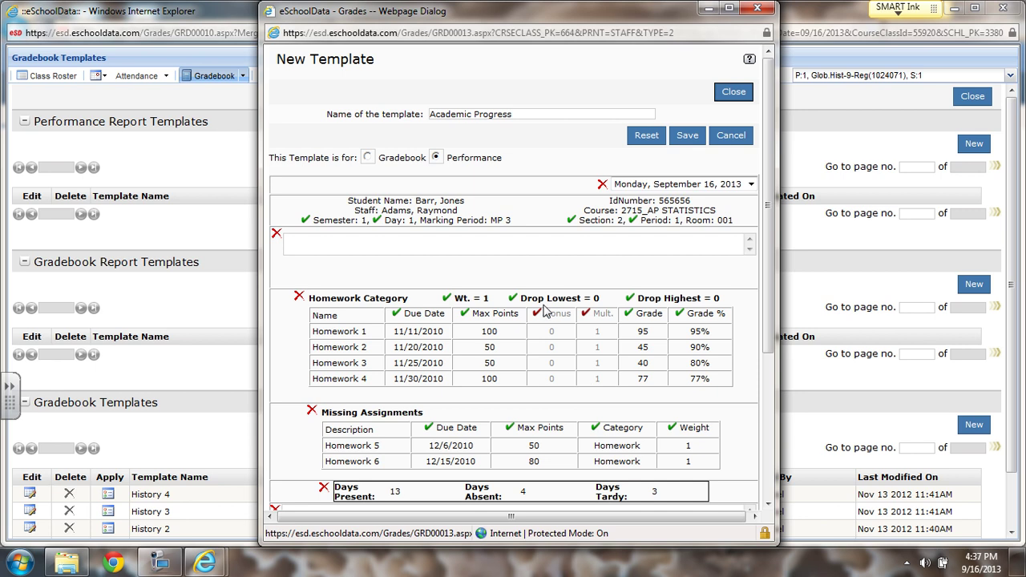
click(590, 314)
click(588, 315)
Reword the note above the parent signature to "Please sign below and return to" followed by the teacher's name
scroll(454, 347, down, 2)
scroll(455, 346, down, 2)
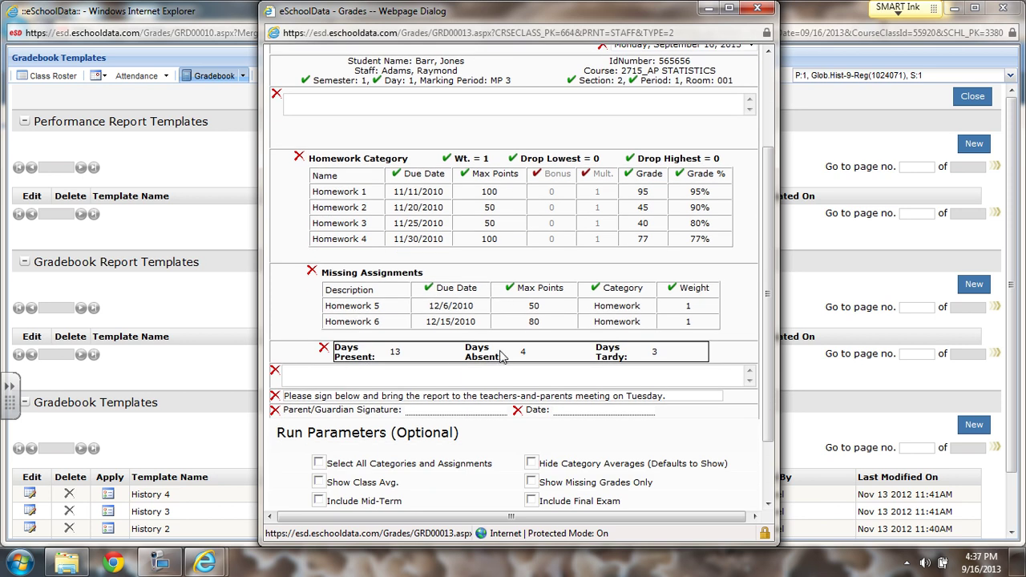
scroll(285, 377, down, 2)
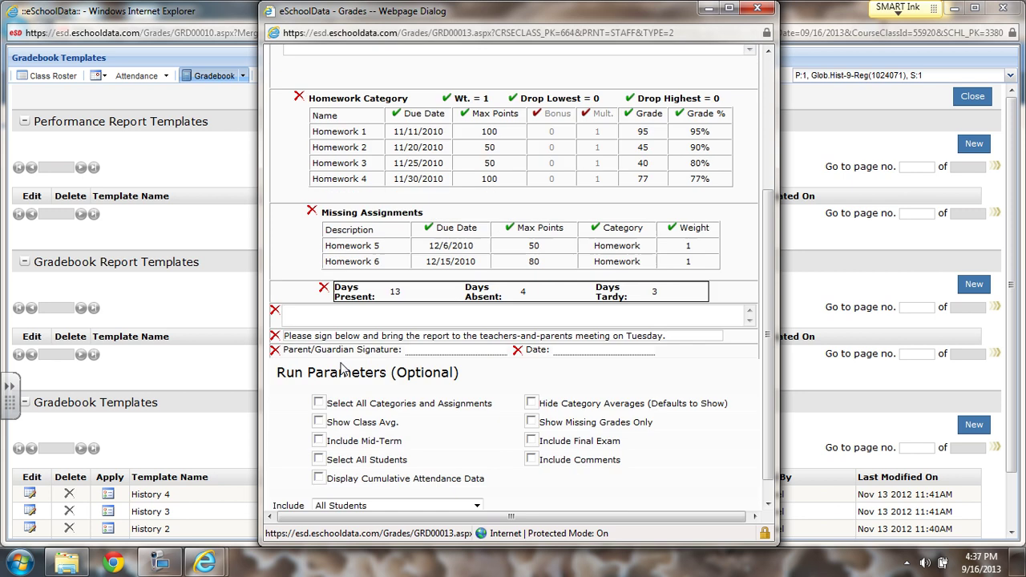
click(374, 315)
drag(313, 338, 394, 350)
click(437, 331)
drag(665, 337, 394, 339)
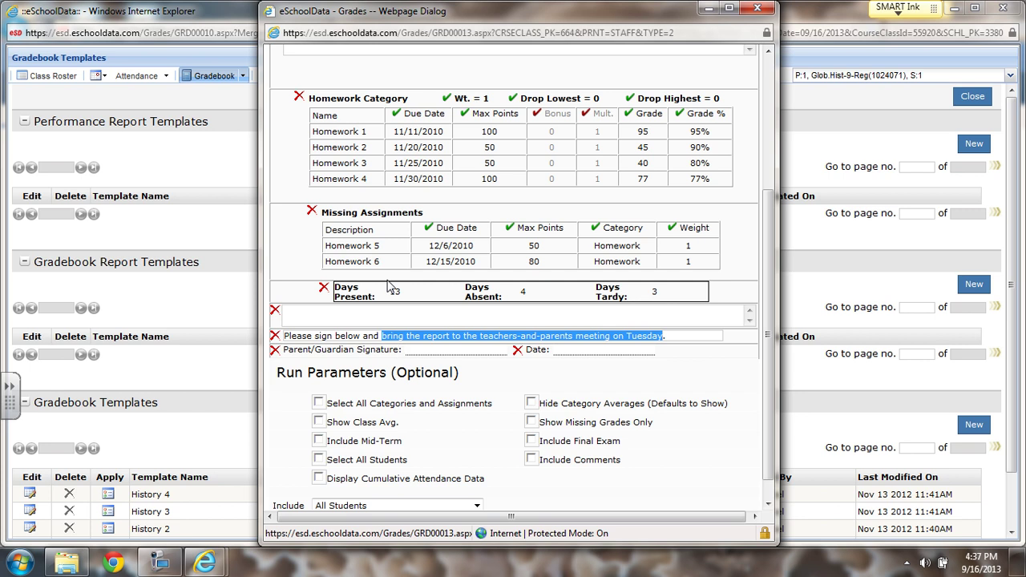
text(return to Mr. Jannace.)
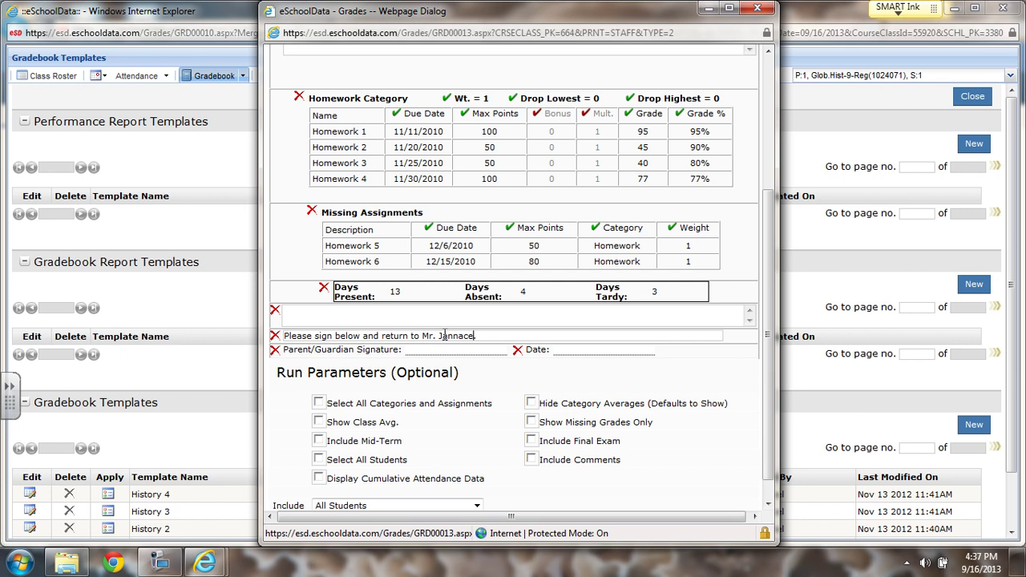
In the run parameters, enable Select All Categories and Assignments and include All Students
scroll(672, 315, down, 1)
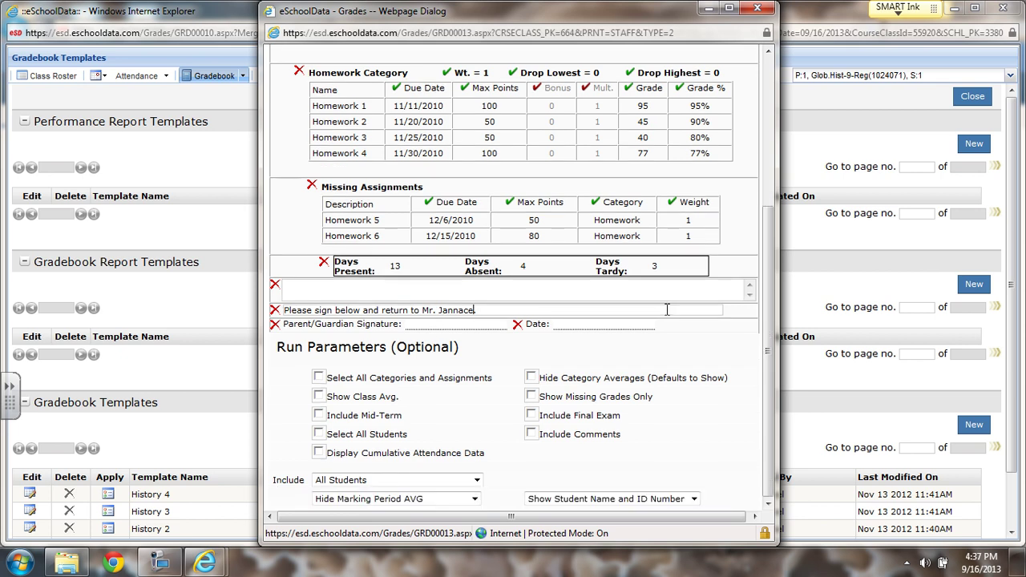
click(159, 563)
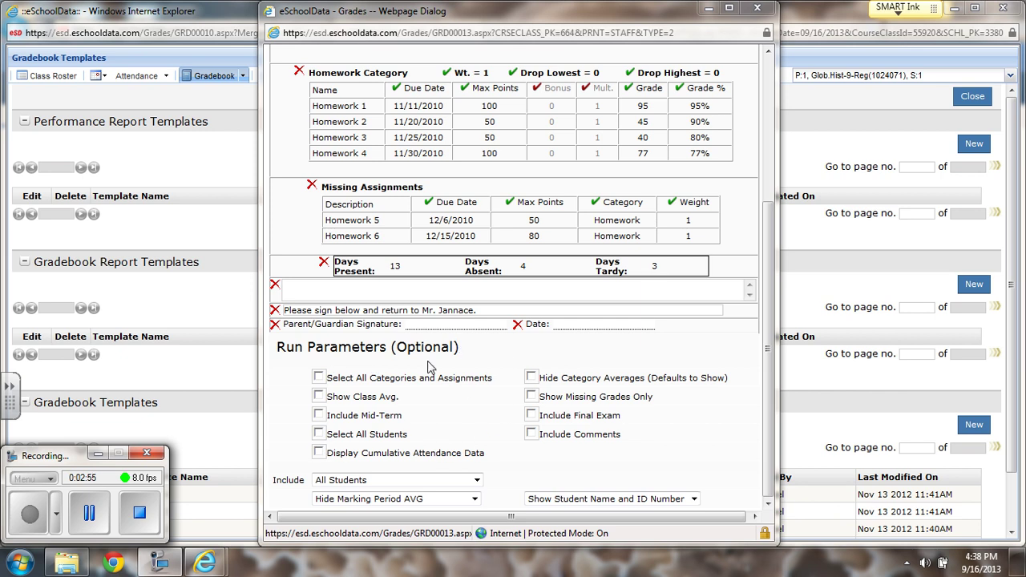
click(320, 378)
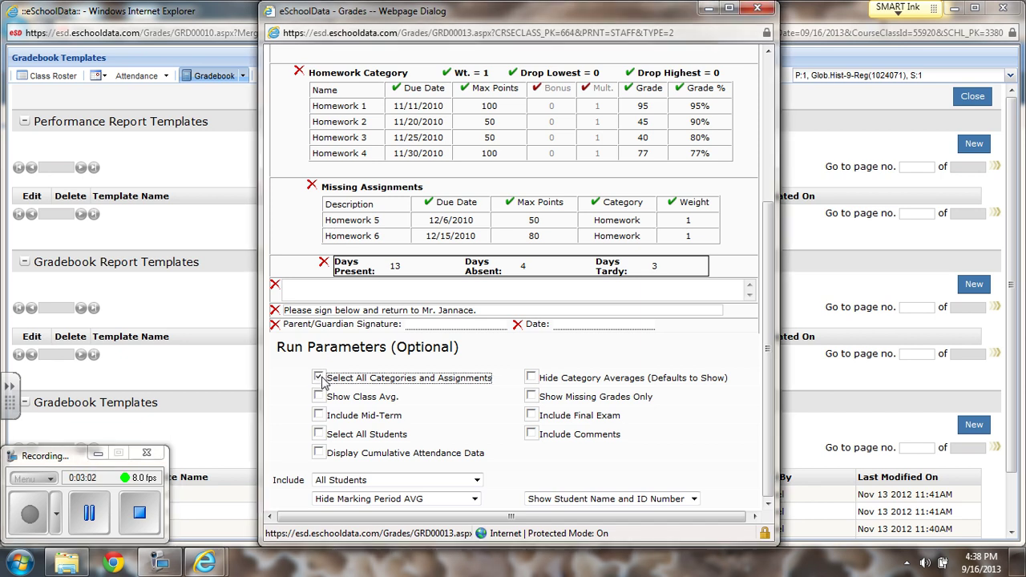
click(477, 481)
click(333, 492)
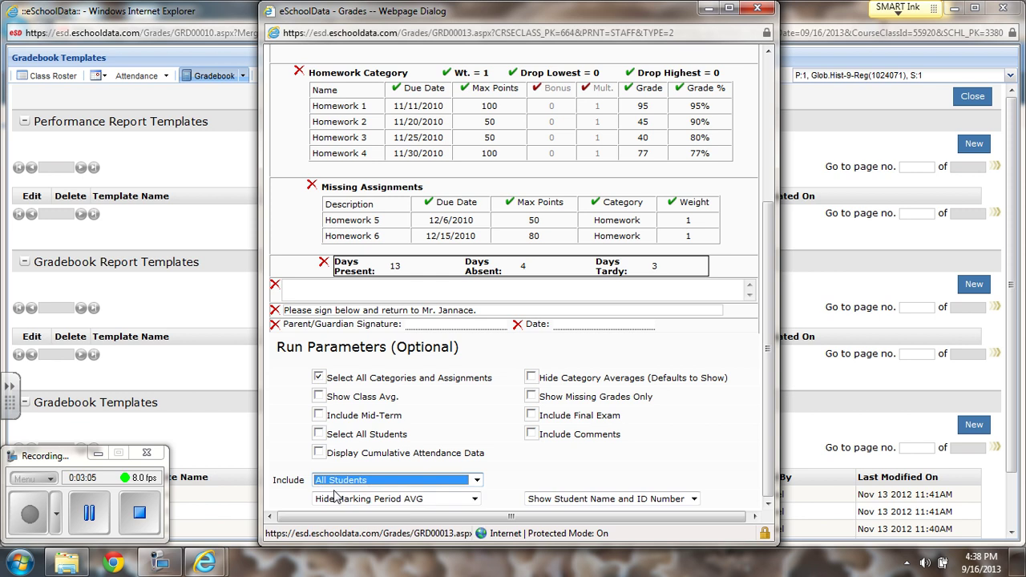
Set the run parameters to Show Marking Period Running AVG and Show Student Name and ID Number
click(474, 501)
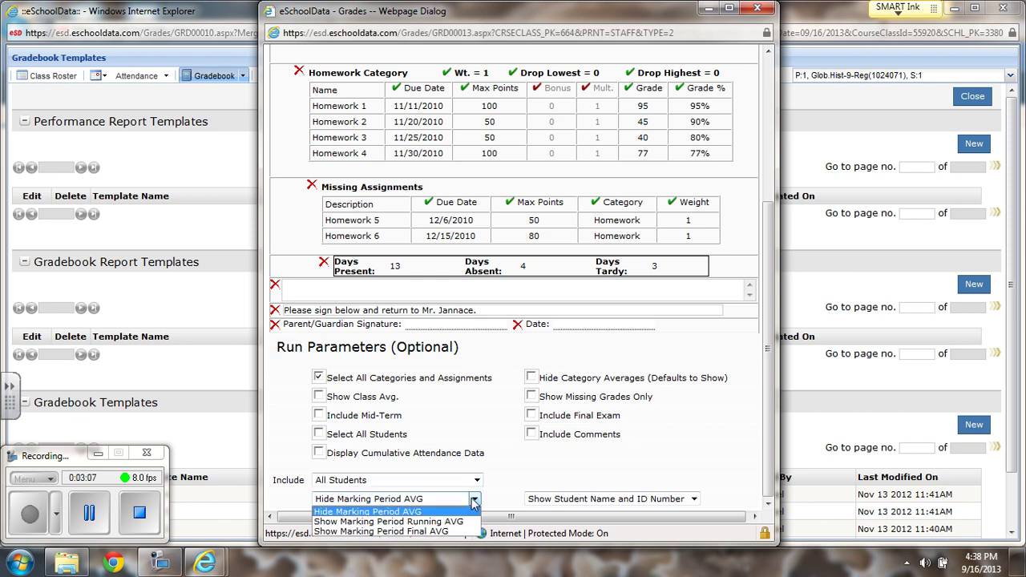
click(430, 522)
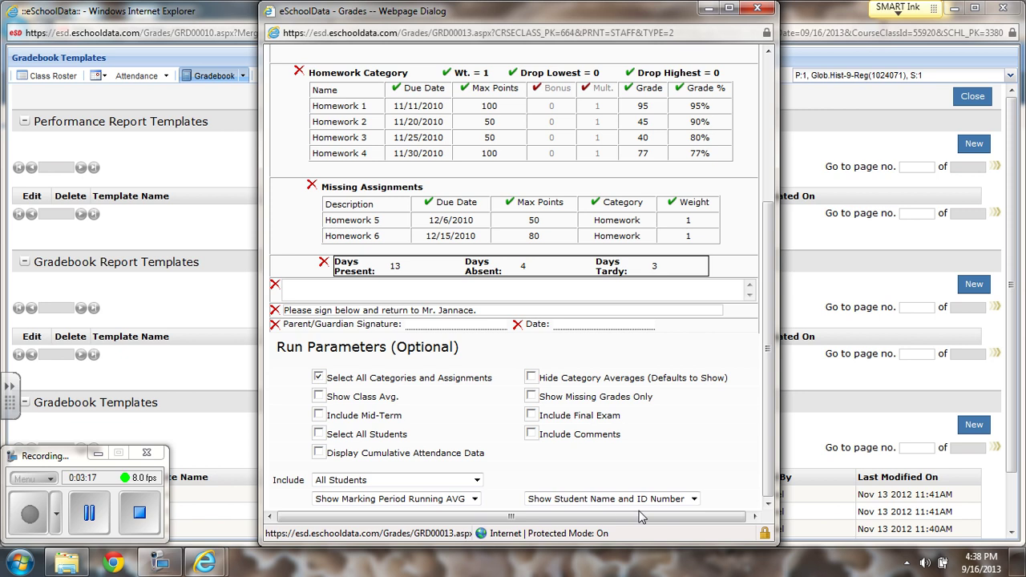
click(687, 499)
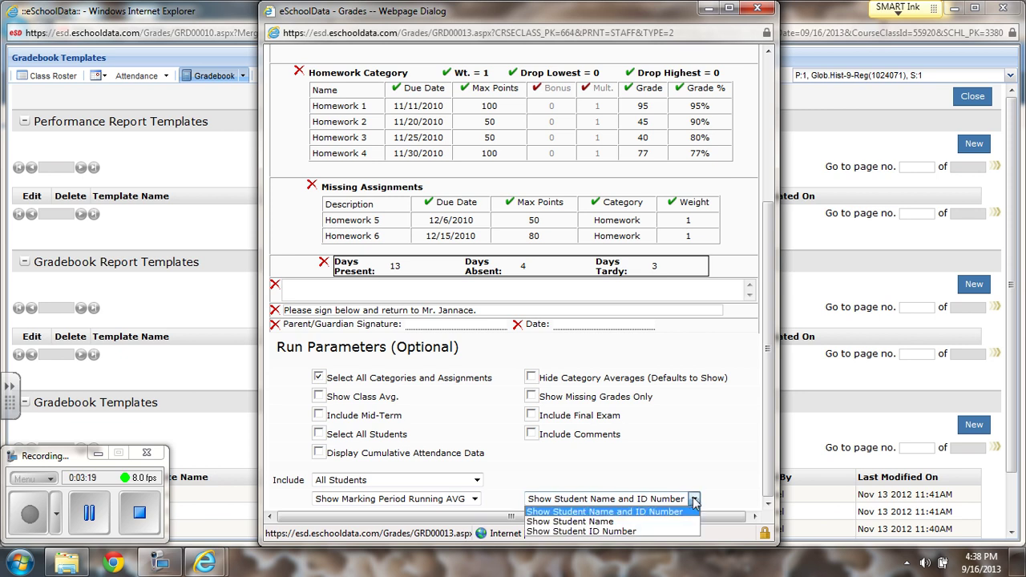
click(637, 511)
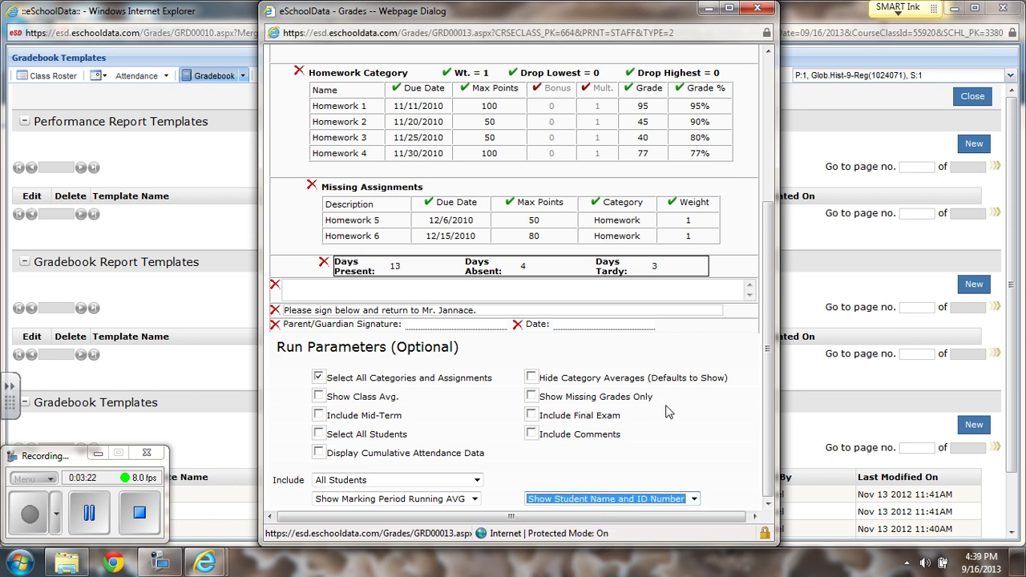
click(690, 417)
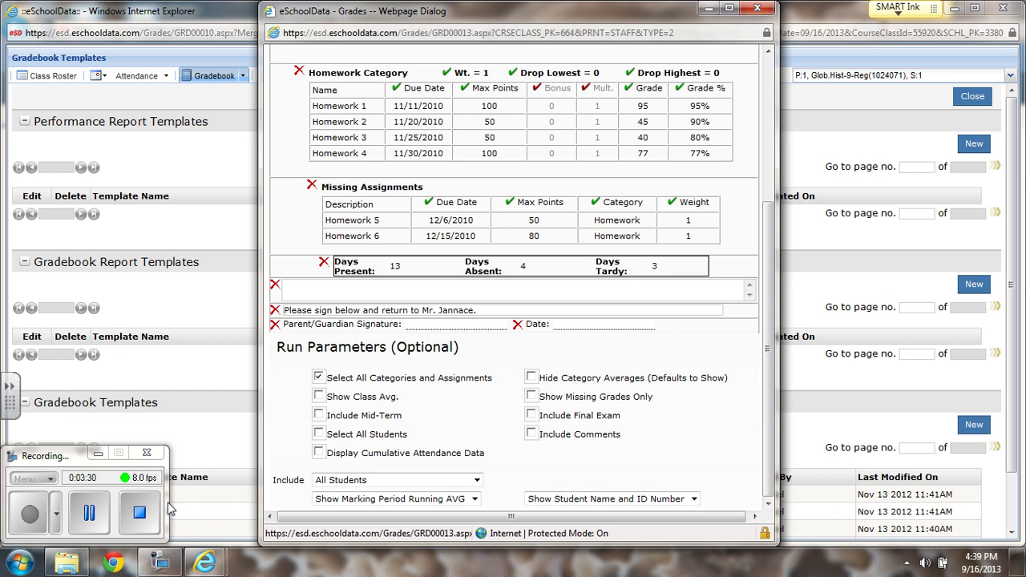
Save the Academic Progress template, acknowledge the save, and close the template editor
click(93, 521)
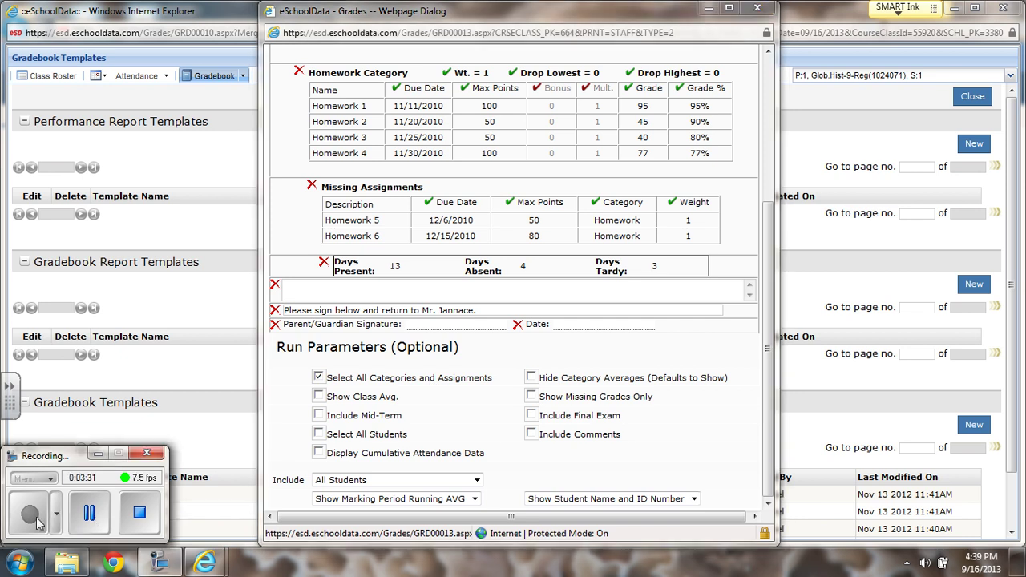
click(768, 355)
drag(768, 354, 768, 210)
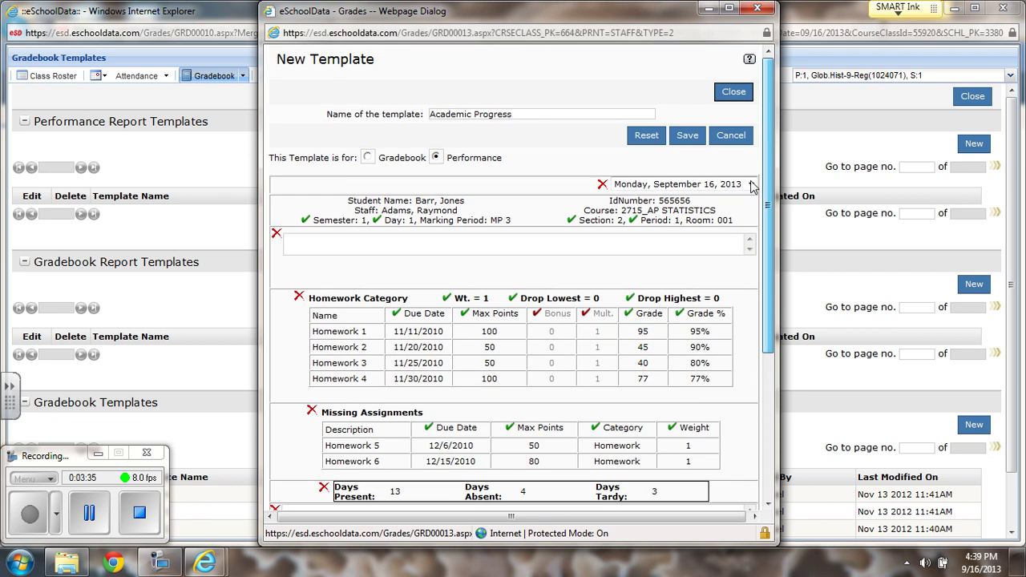
click(688, 138)
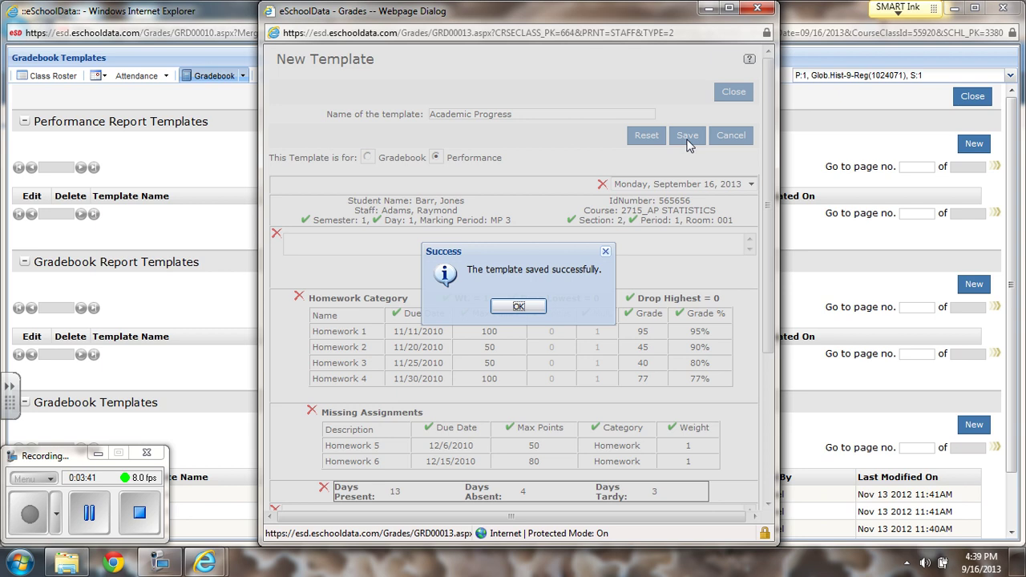
click(519, 307)
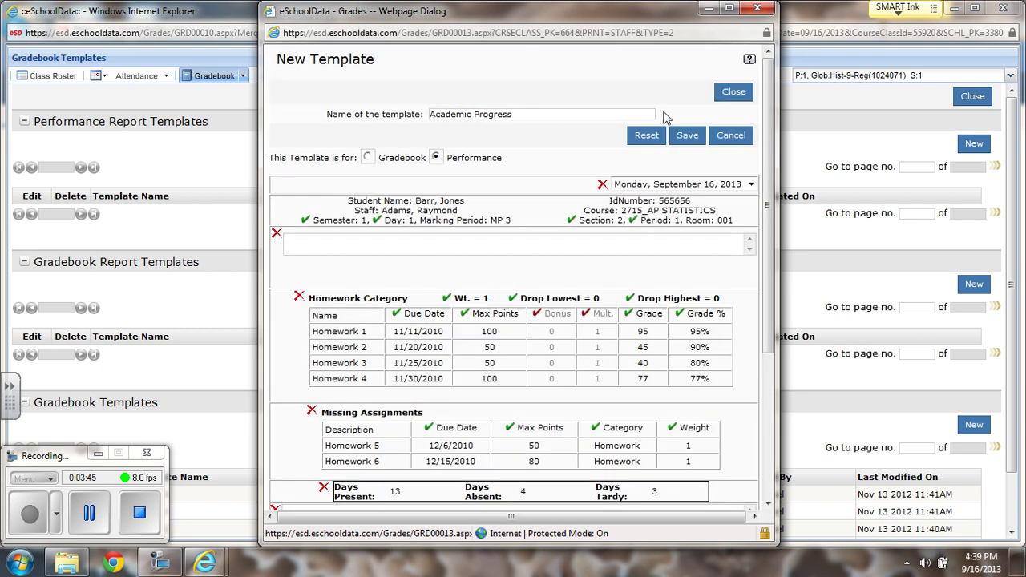
click(757, 12)
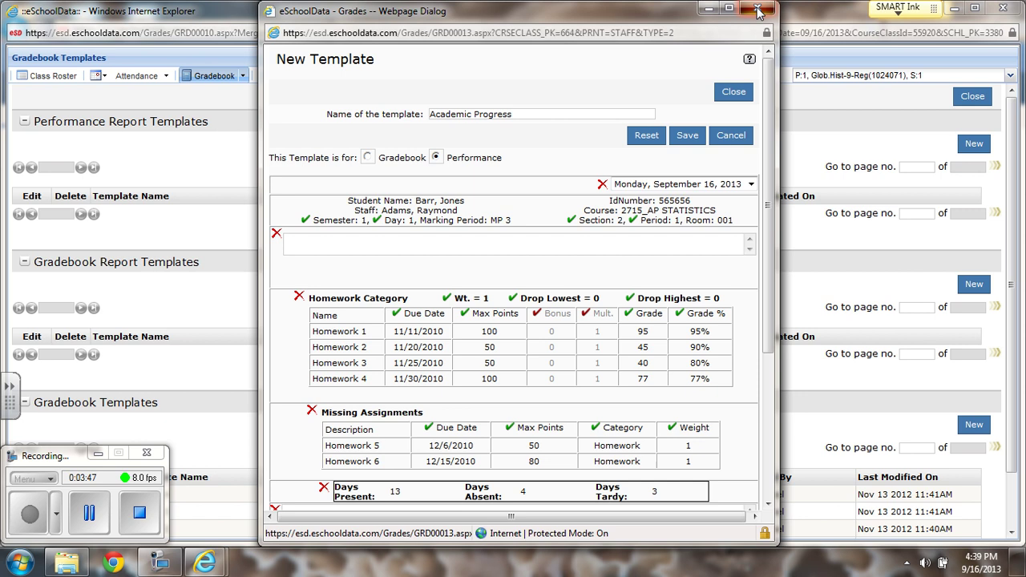